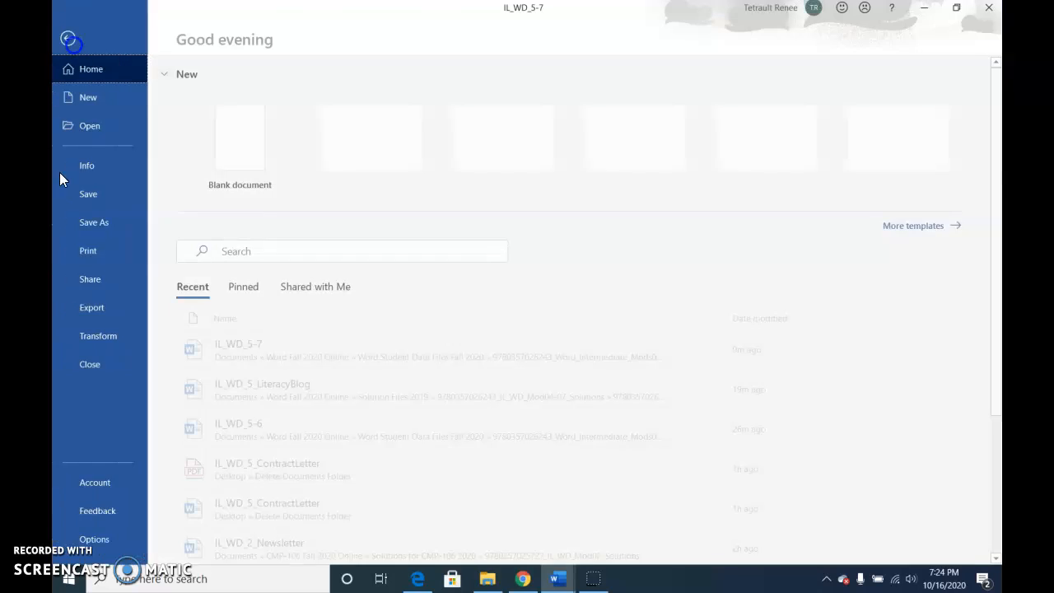
Step: Save the document as a Word document named IL_WD_5-7 in the Delete Documents Folder on the Desktop
left_click(99, 223)
left_click(219, 338)
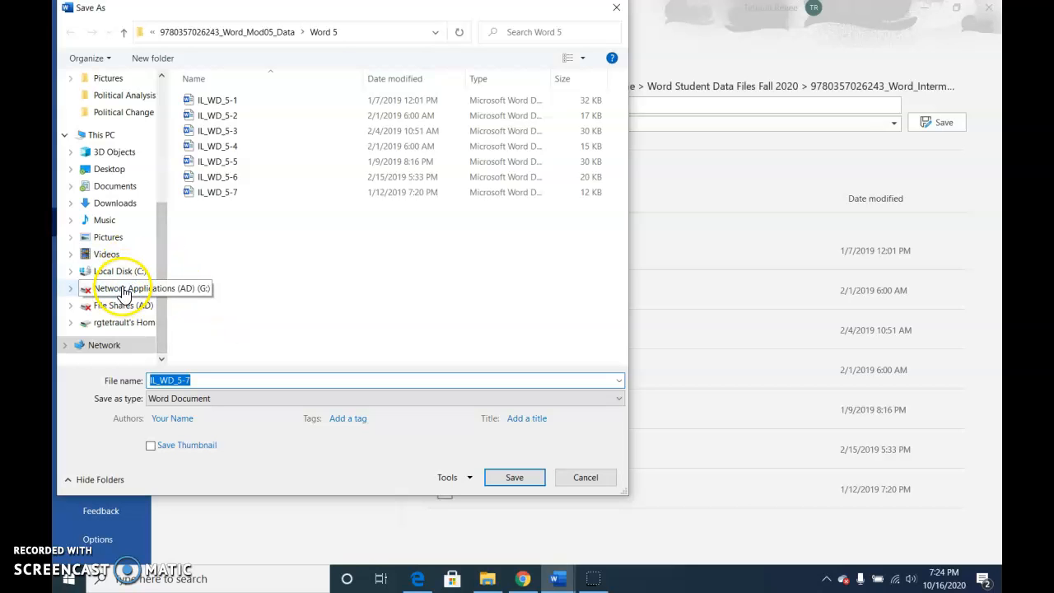
left_click(132, 169)
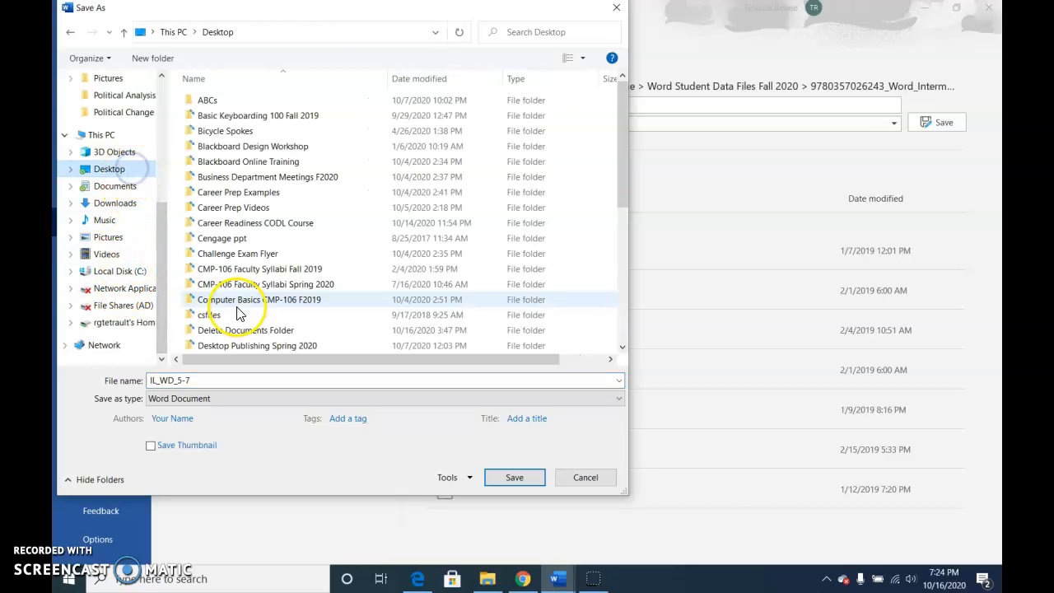
double_click(236, 336)
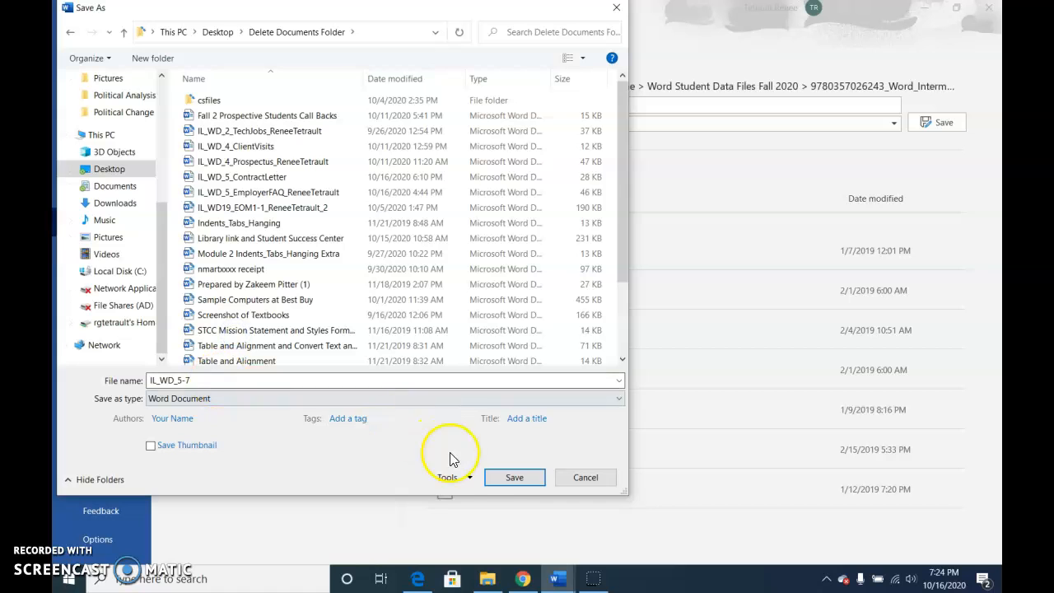
left_click(511, 478)
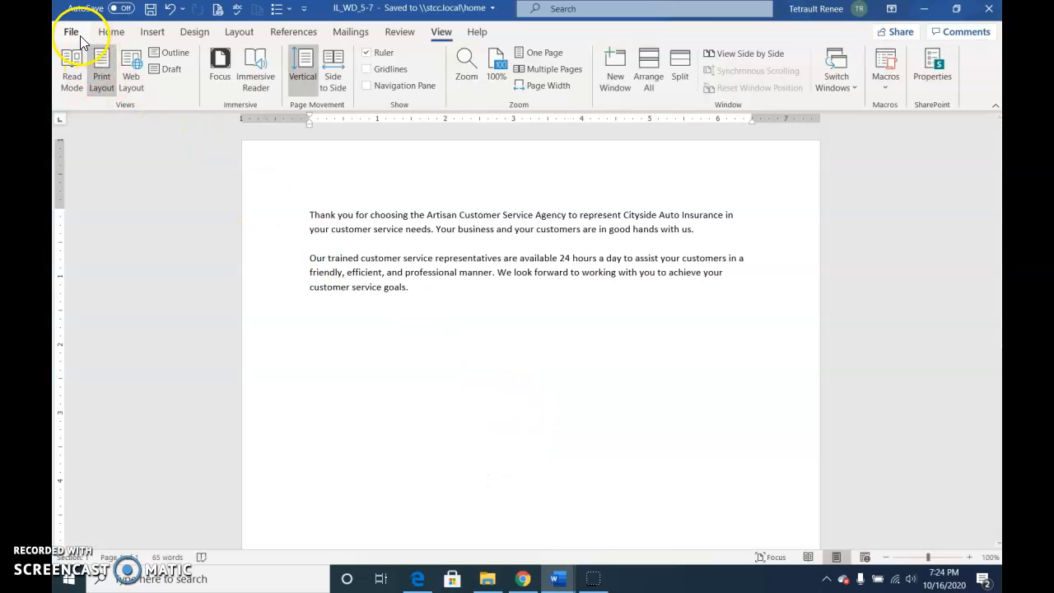
Step: Close the saved IL_WD_5-7 document and switch to the open YouTube URL List document in Word
left_click(75, 35)
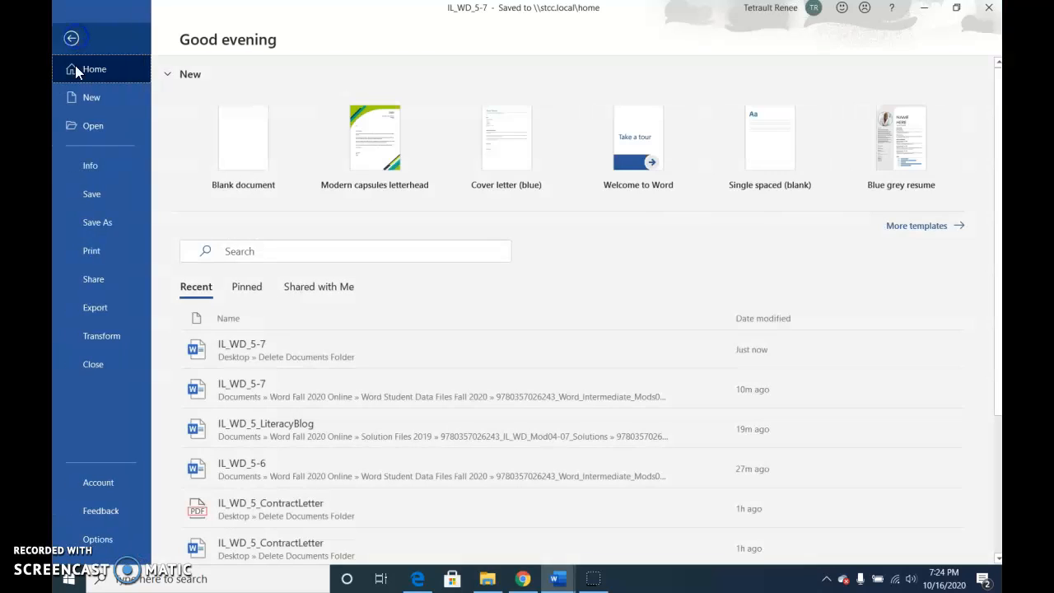
left_click(94, 368)
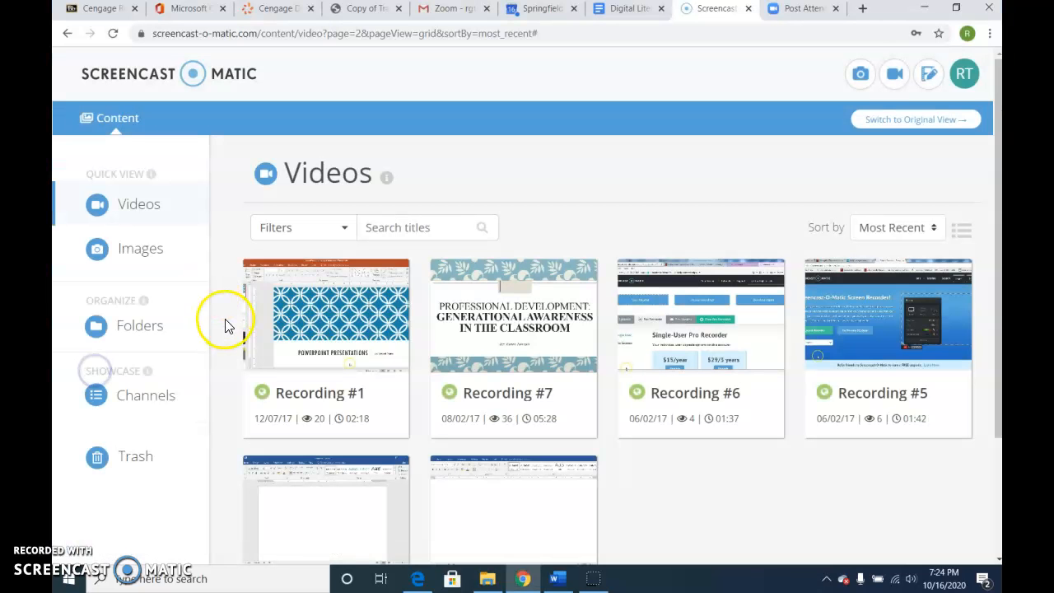
left_click(558, 578)
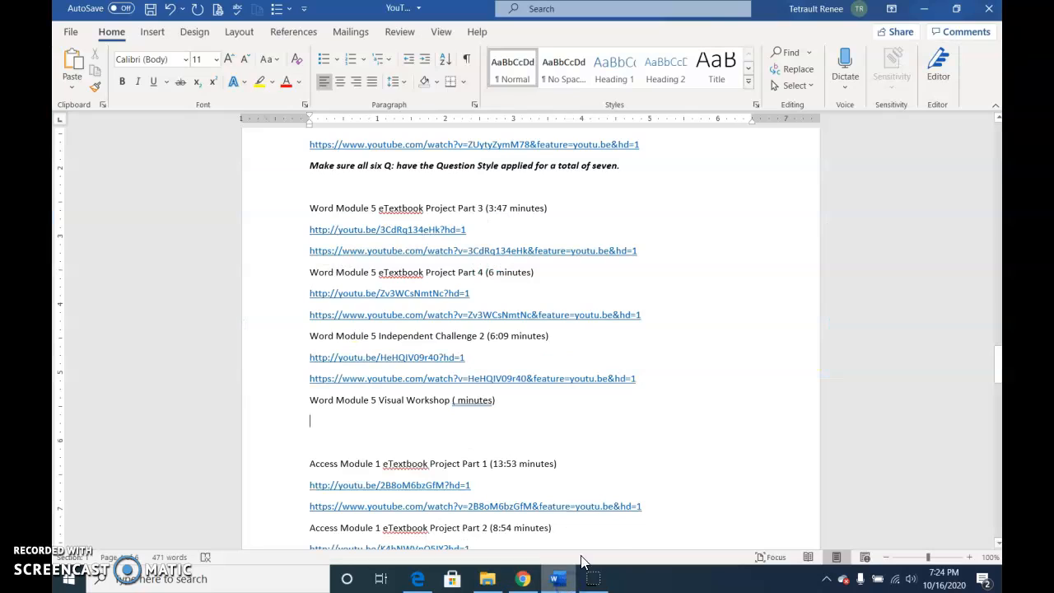
Step: Search the online templates for "modern capsules" and create a new document from the Modern capsules letterhead
left_click(71, 32)
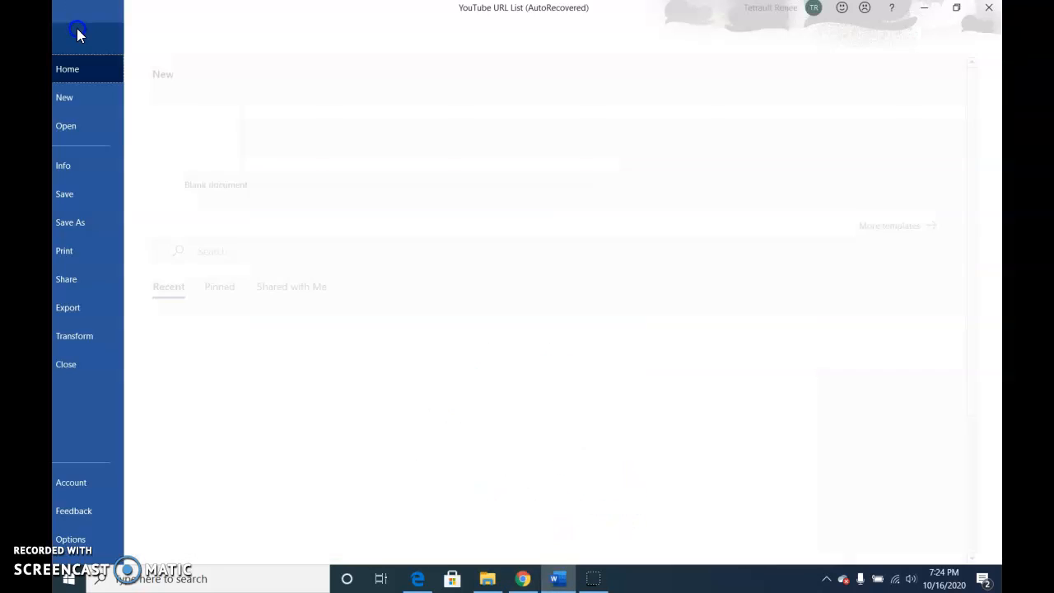
left_click(91, 97)
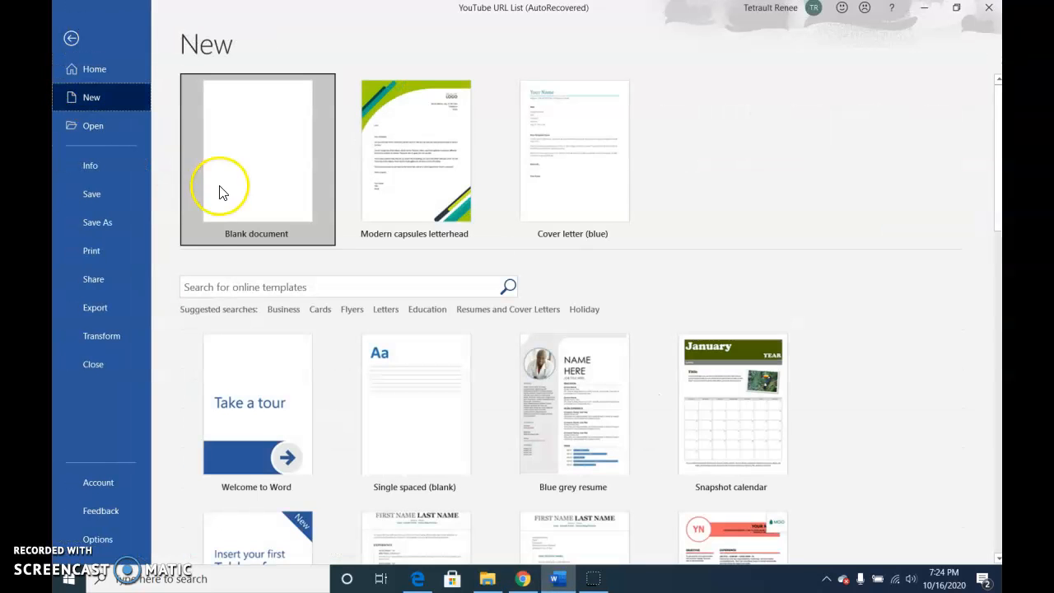
left_click(223, 287)
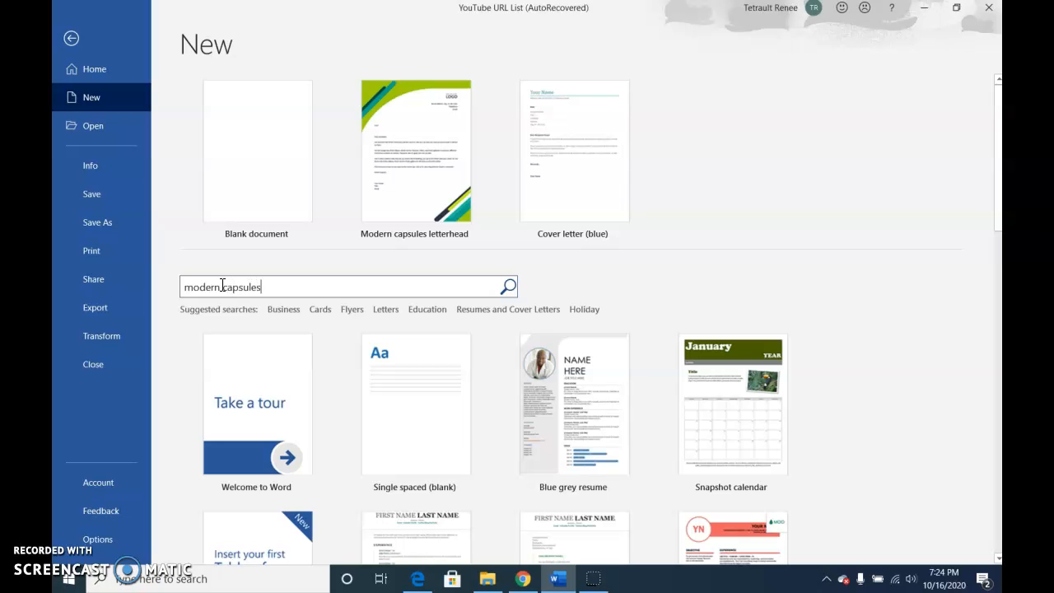
key("Return")
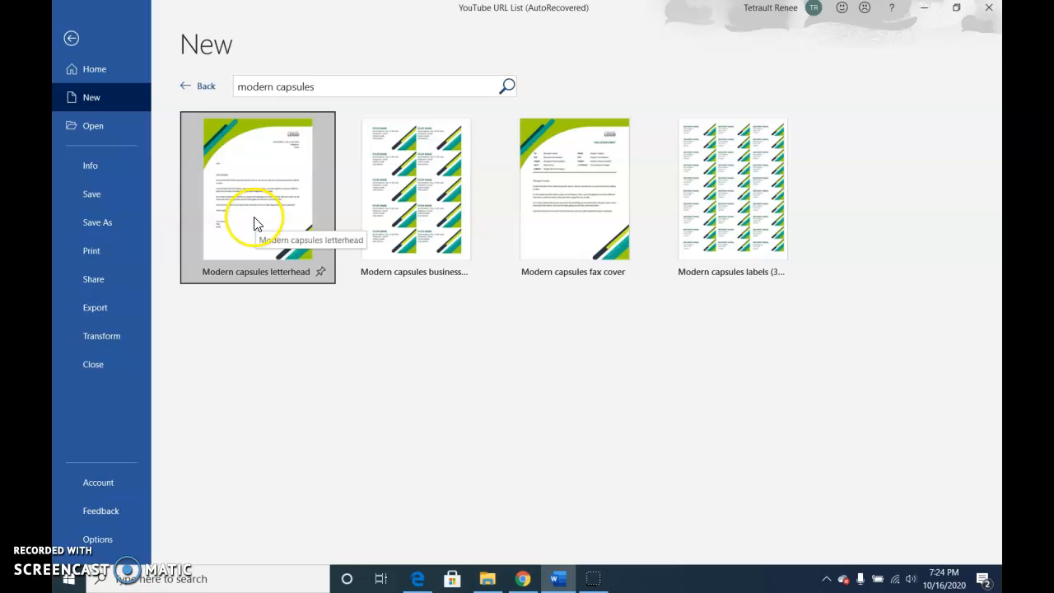
left_click(256, 220)
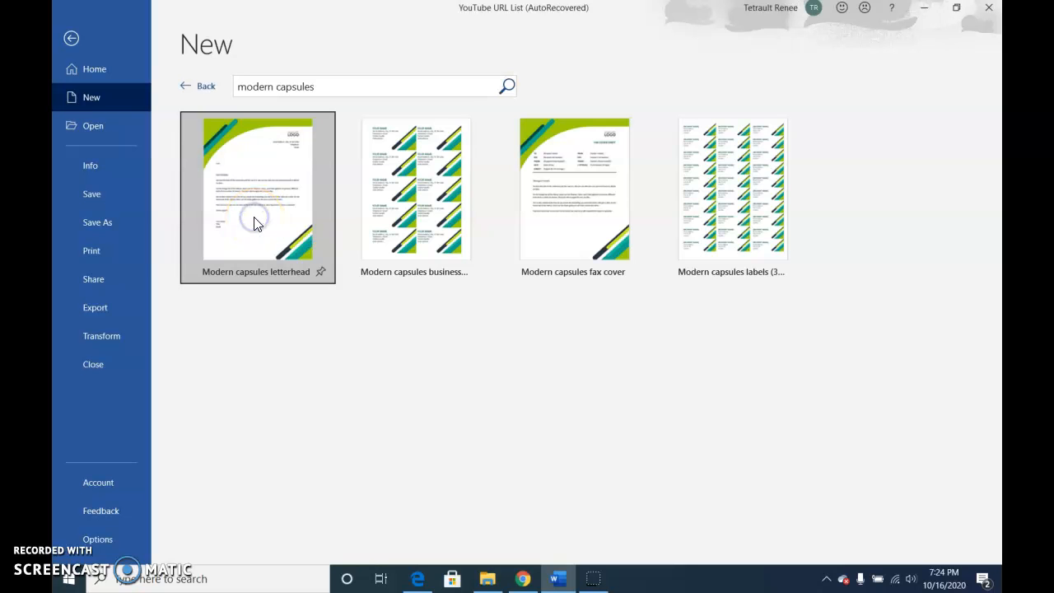
left_click(609, 302)
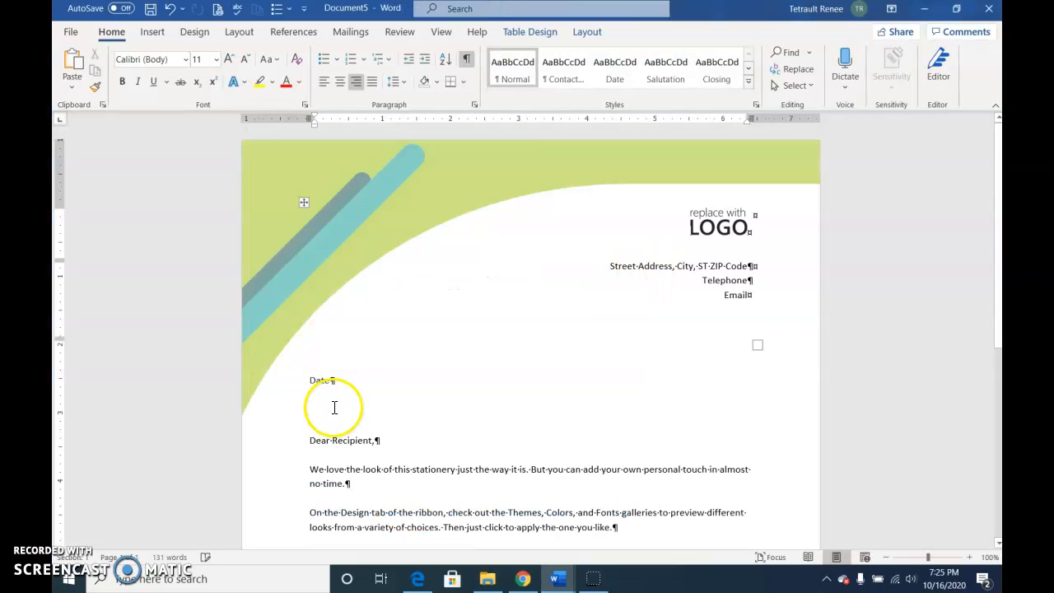
Step: Select the letter's placeholder body paragraphs and start replacing them with text from a file
scroll(337, 416, "down", 5)
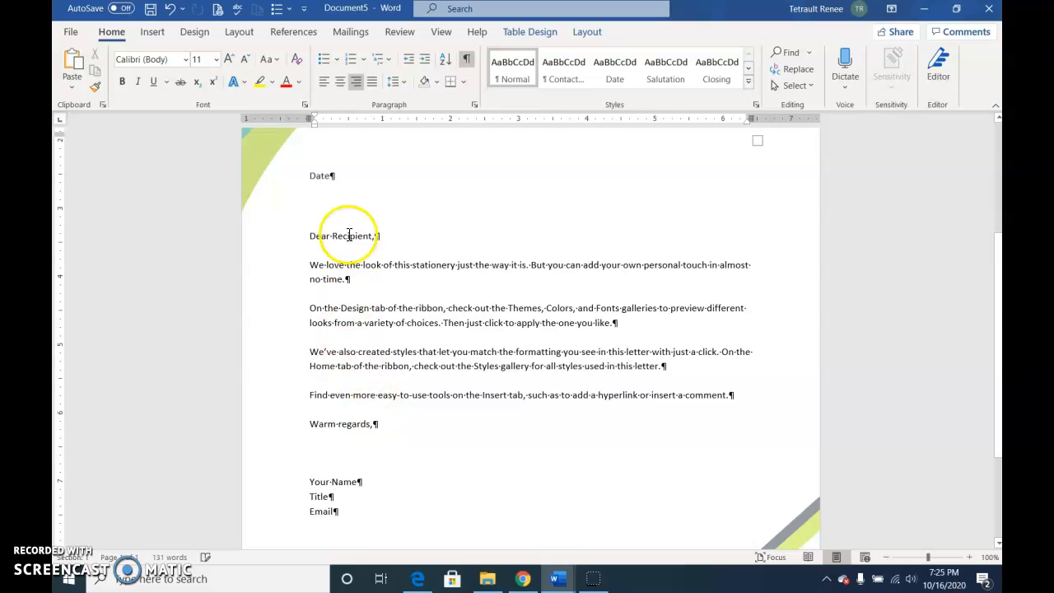
scroll(617, 217, "up", 3)
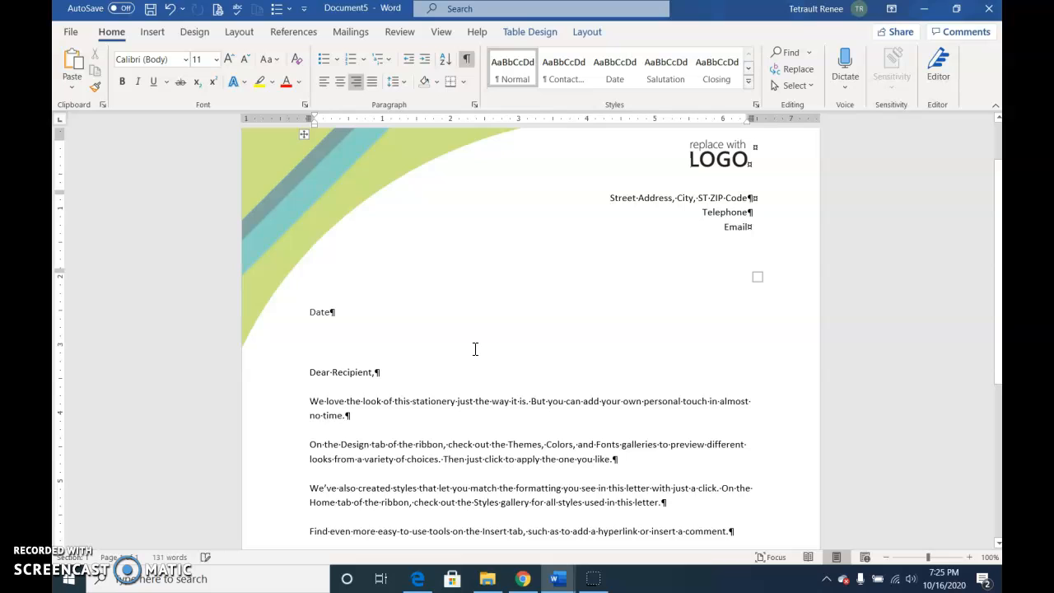
scroll(449, 360, "down", 2)
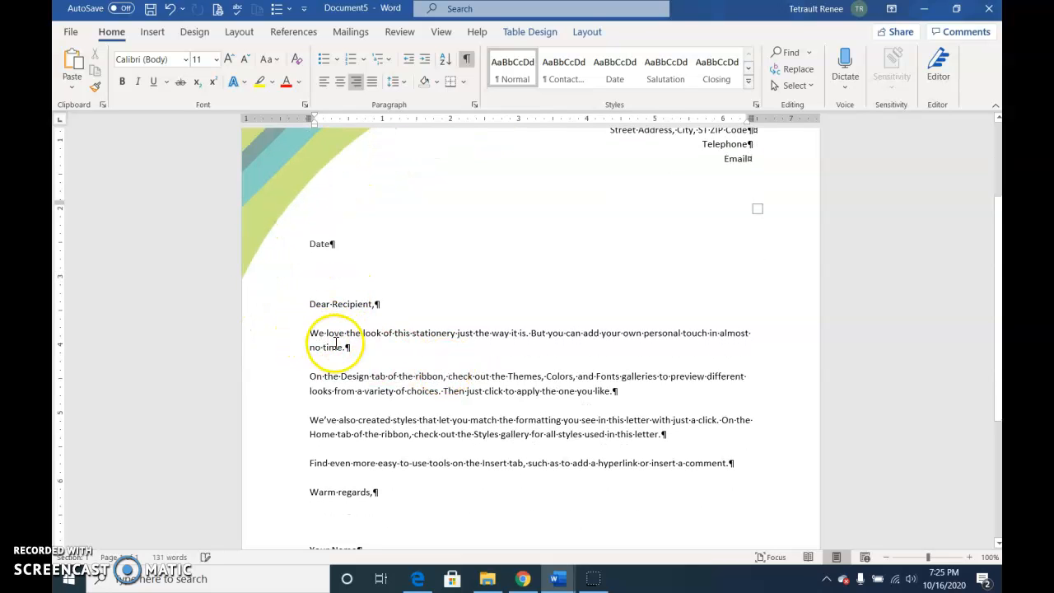
left_click(430, 366)
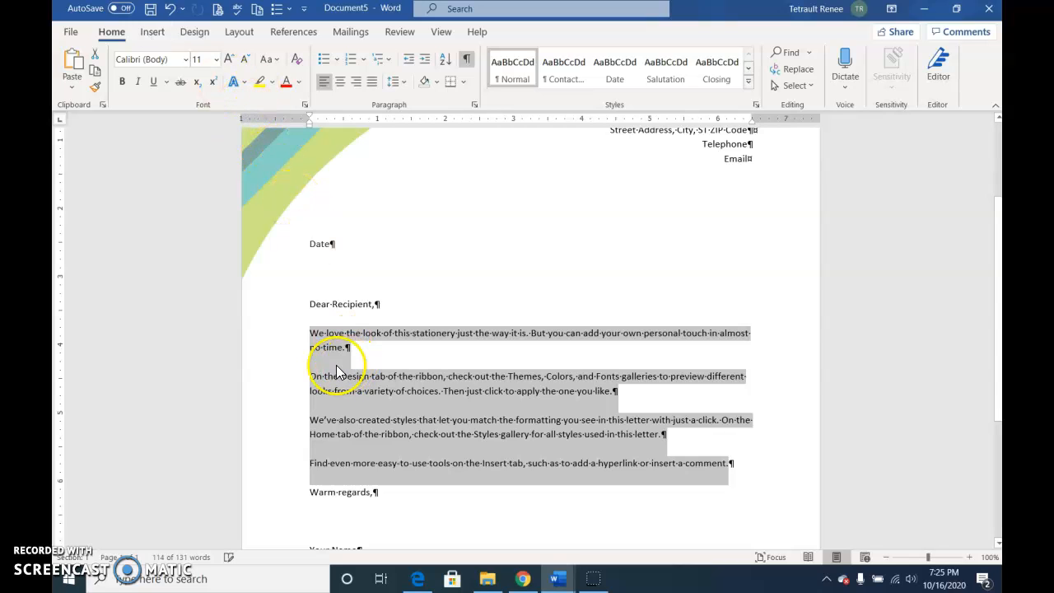
left_click(154, 34)
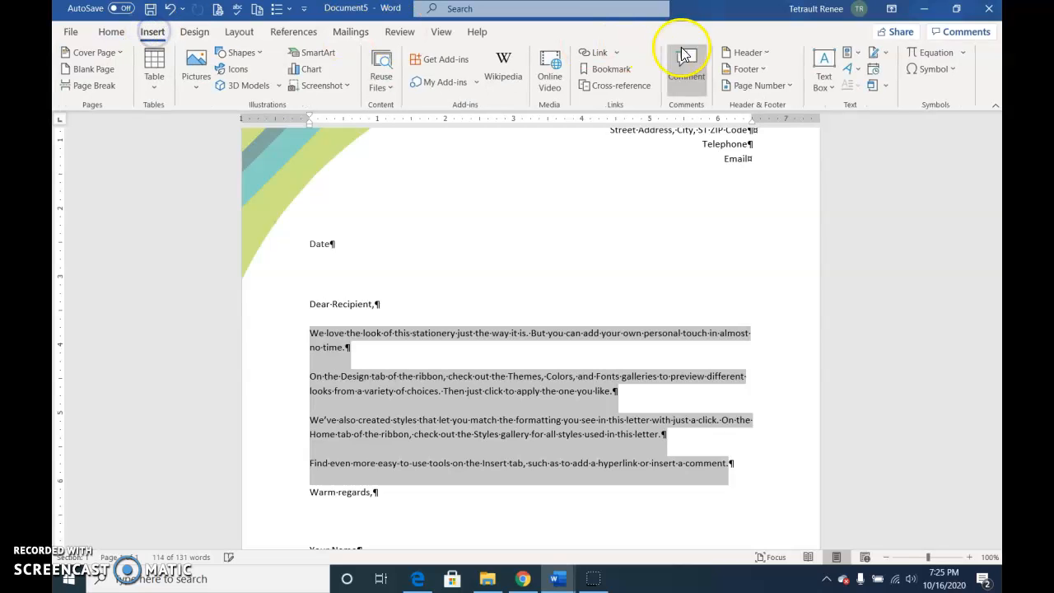
left_click(884, 85)
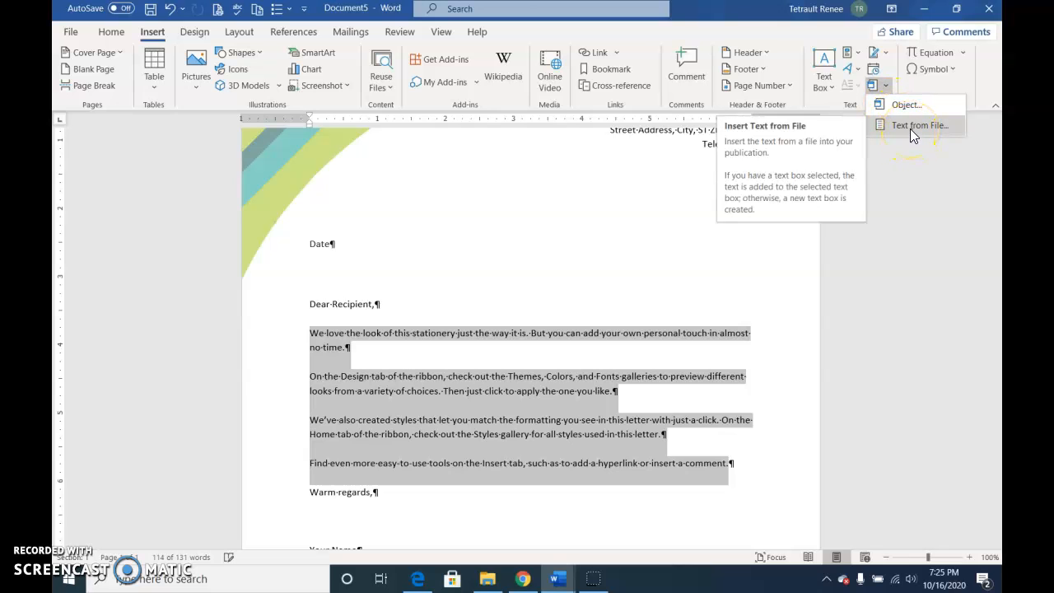
left_click(912, 128)
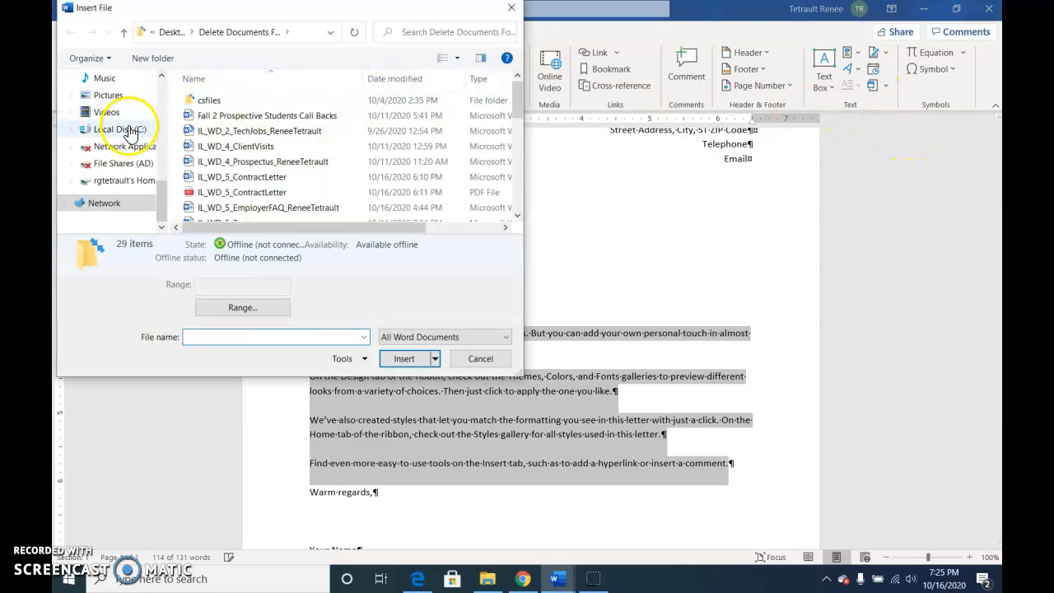
Step: Filter the Desktop's Delete Documents Folder to files modified on October 16, 2020, and insert the text of IL_WD_5-7
scroll(157, 177, "up", 2)
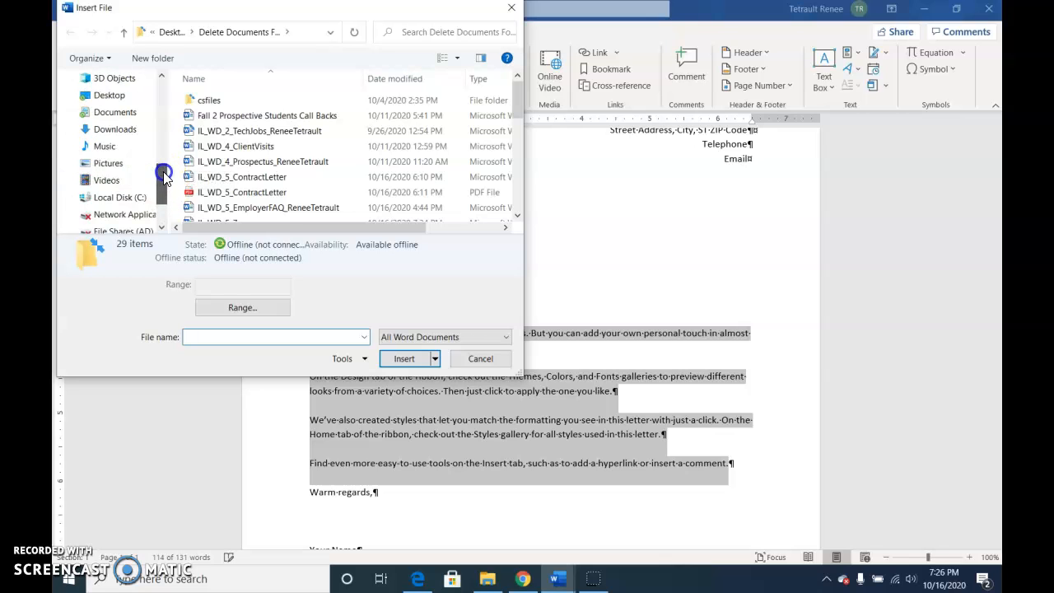
left_click(111, 95)
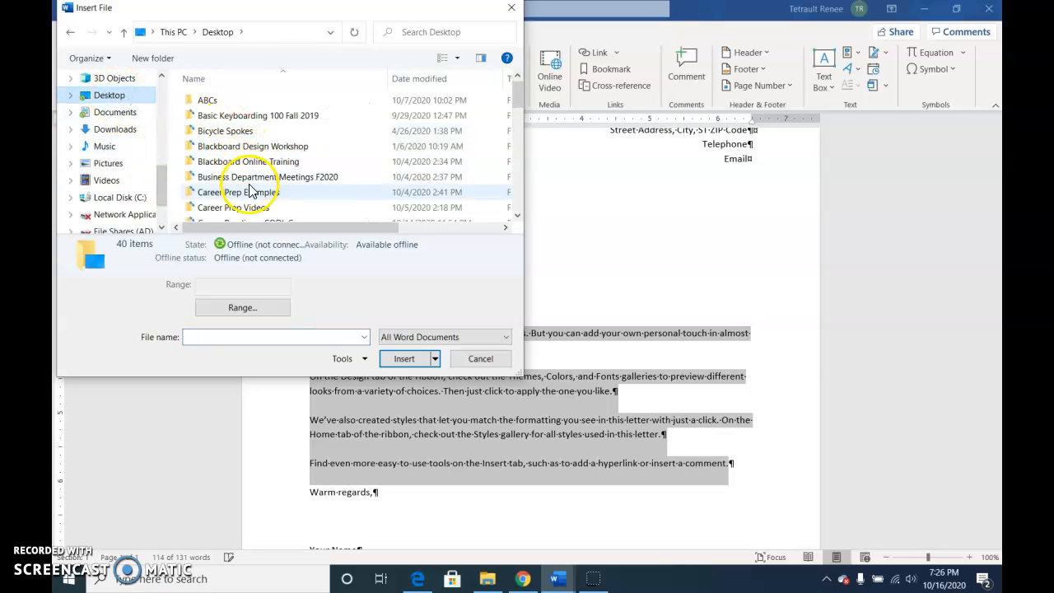
scroll(252, 190, "down", 1)
scroll(252, 189, "down", 2)
double_click(248, 200)
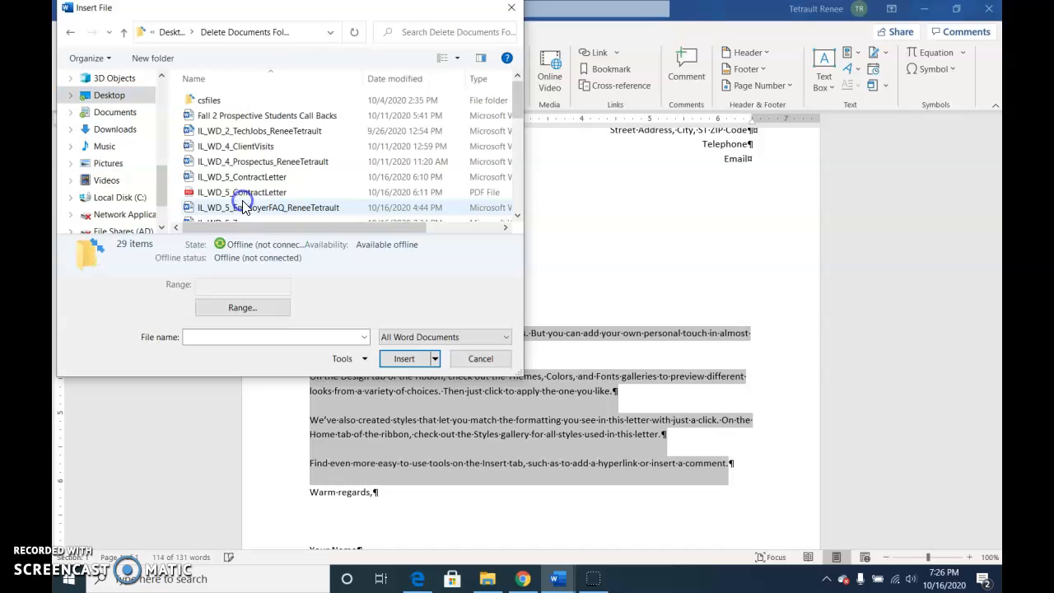
left_click(461, 80)
left_click(591, 168)
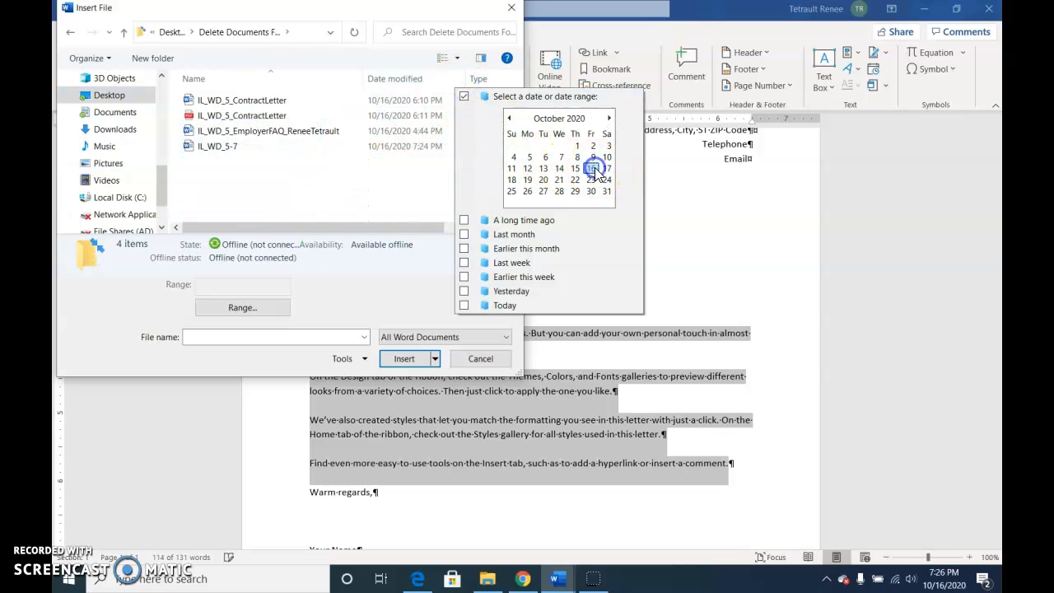
left_click(196, 125)
left_click(210, 146)
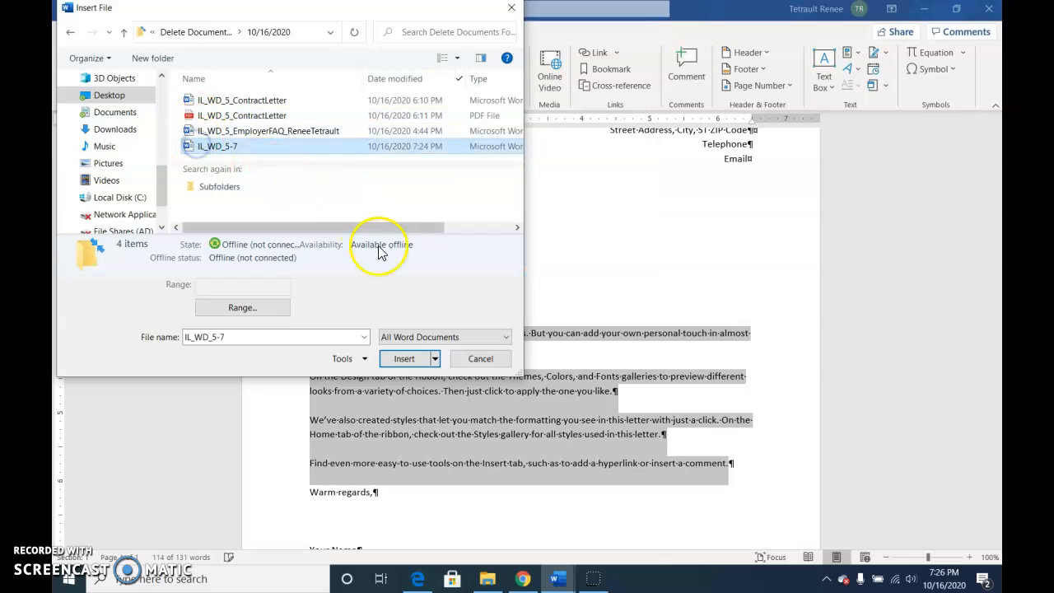
left_click(405, 360)
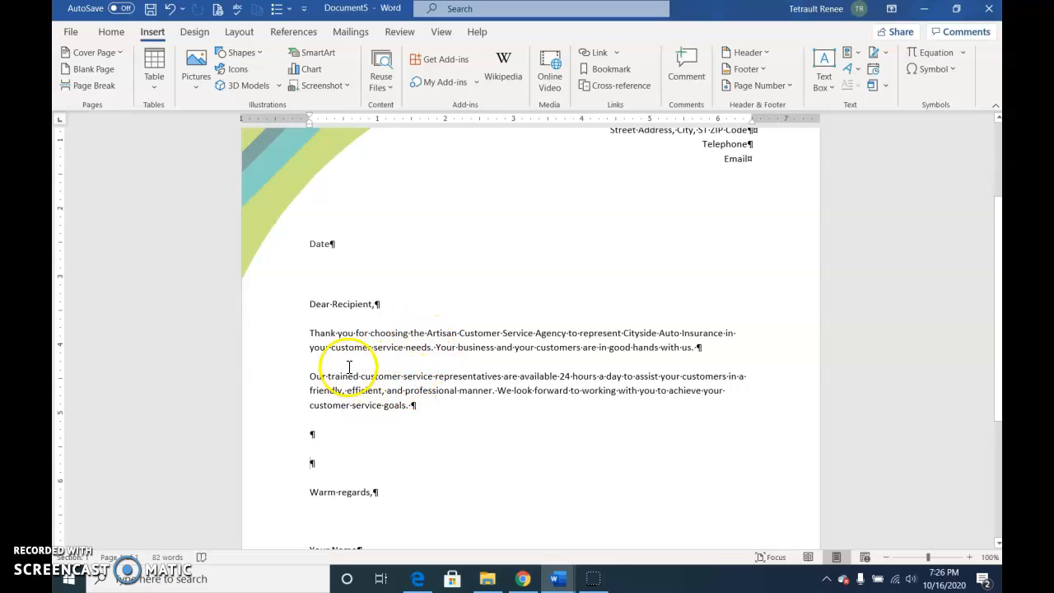
Step: Delete the two empty paragraphs between the letter's body text and "Warm regards"
left_click(310, 433)
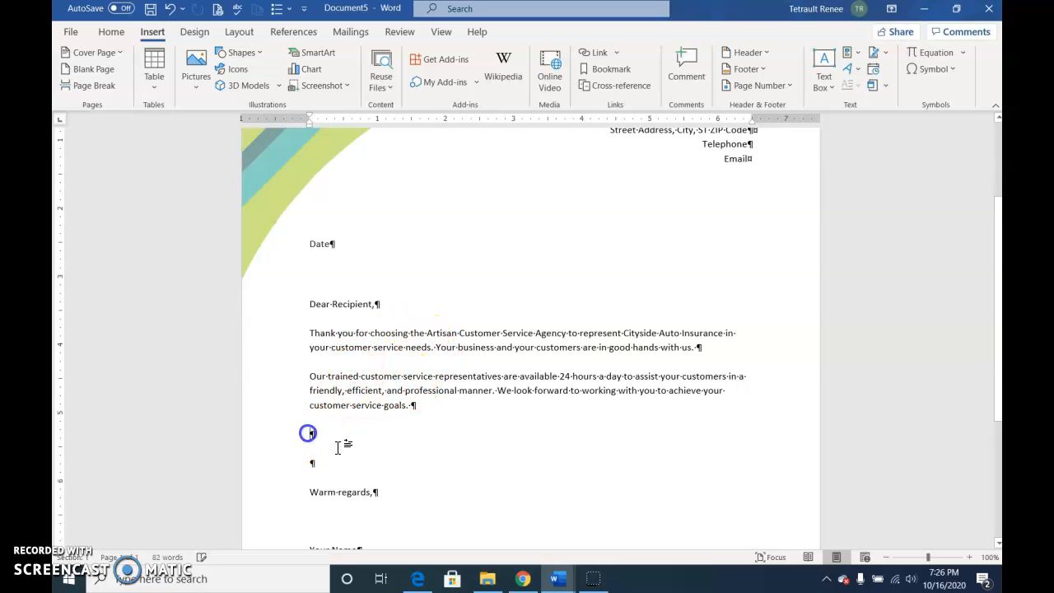
key("Delete")
key("Delete")
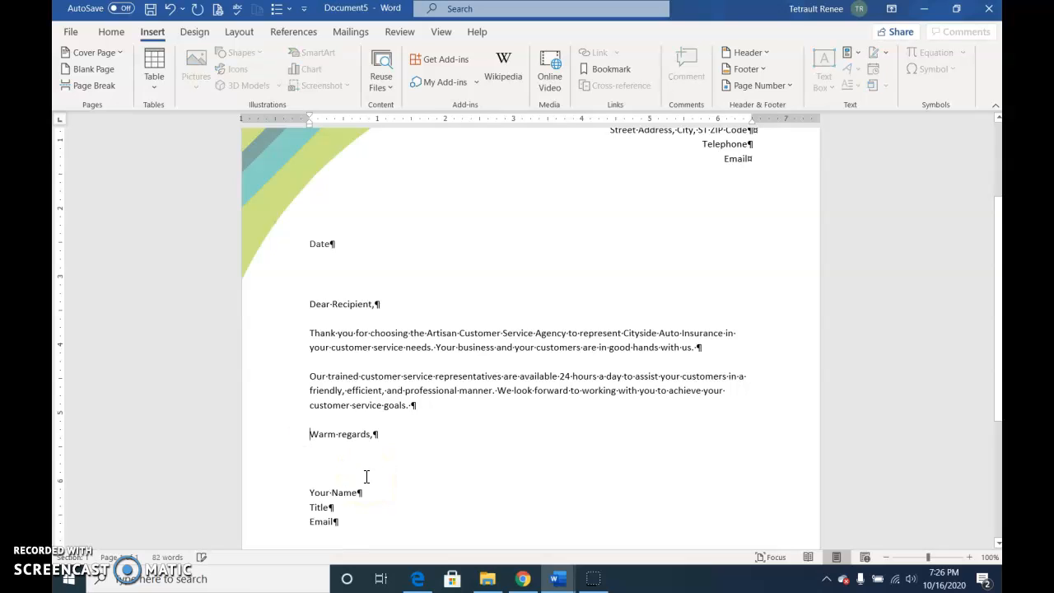
Step: Search the icons for "headset" and replace the letterhead's logo placeholder with the solid icon of a person wearing a headset
scroll(367, 476, "up", 3)
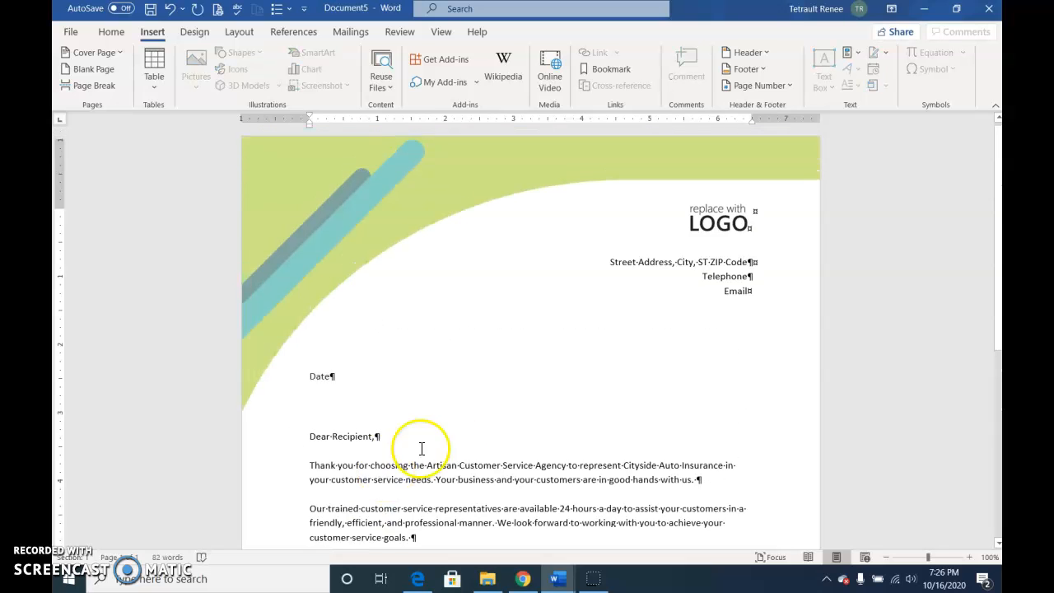
left_click(715, 221)
right_click(715, 222)
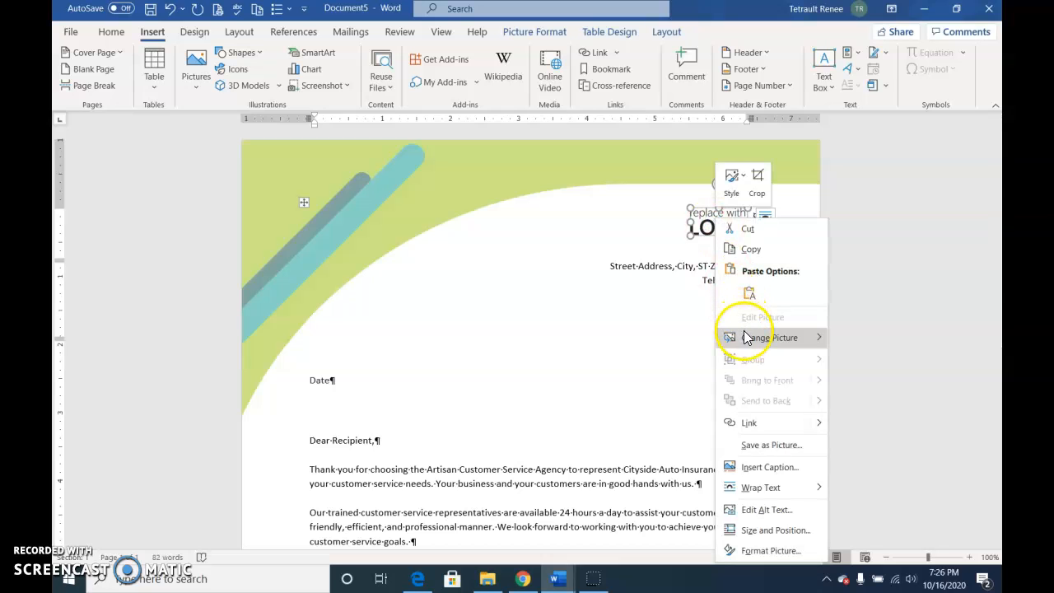
mouse_move(749, 341)
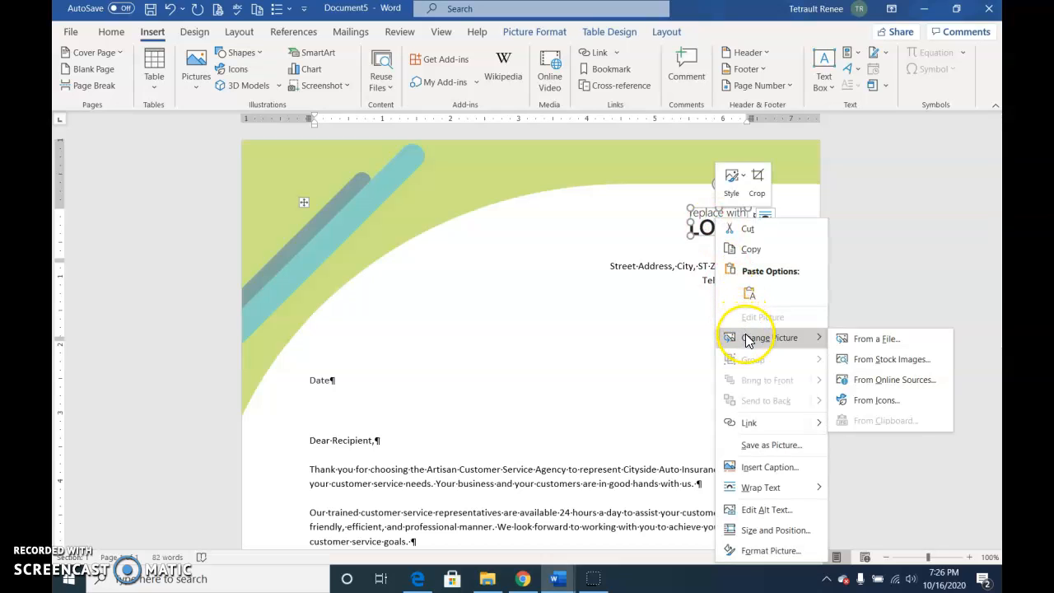
left_click(880, 400)
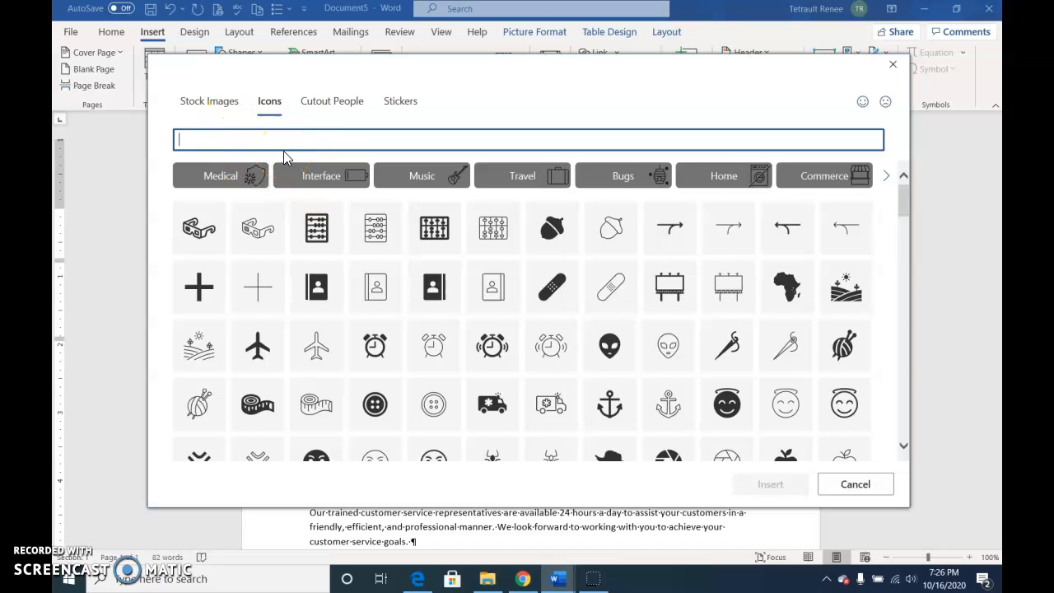
type("headset")
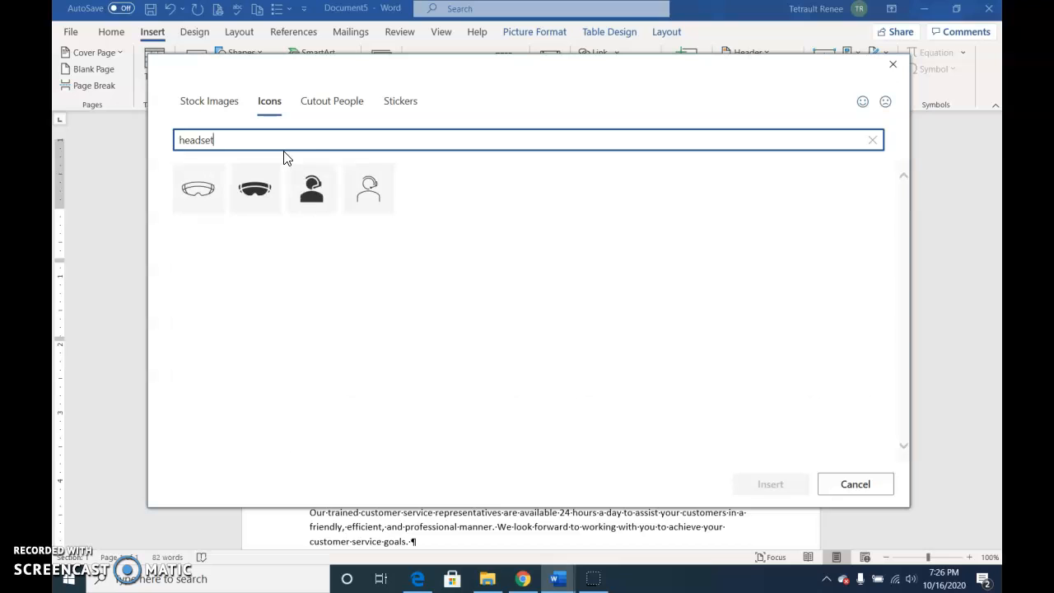
left_click(313, 189)
left_click(745, 484)
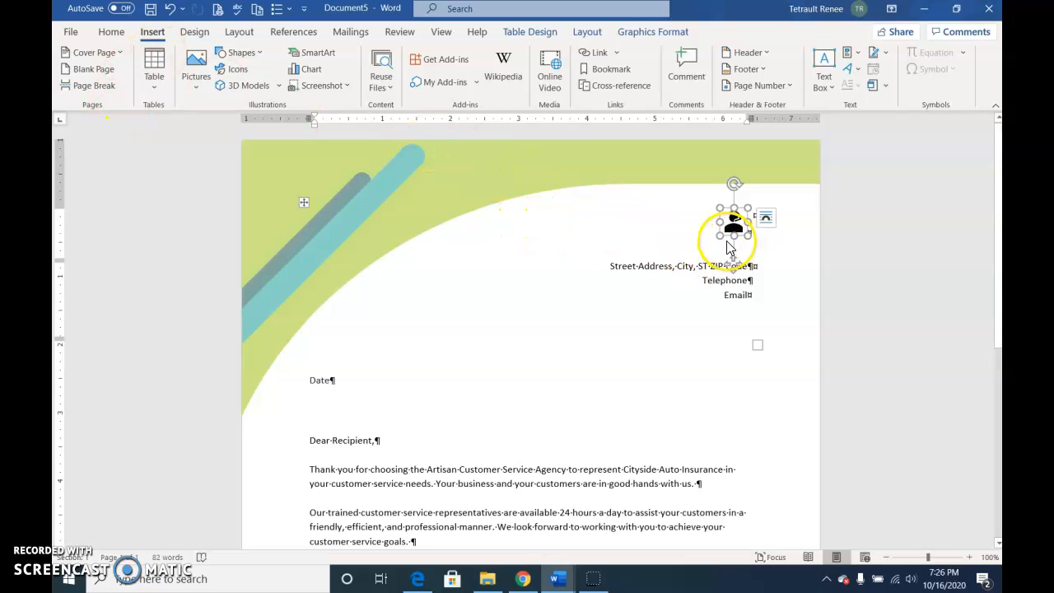
Step: Enlarge the headset logo icon in the letterhead to 0.7" high and 0.7" wide
left_click(648, 31)
left_click(954, 56)
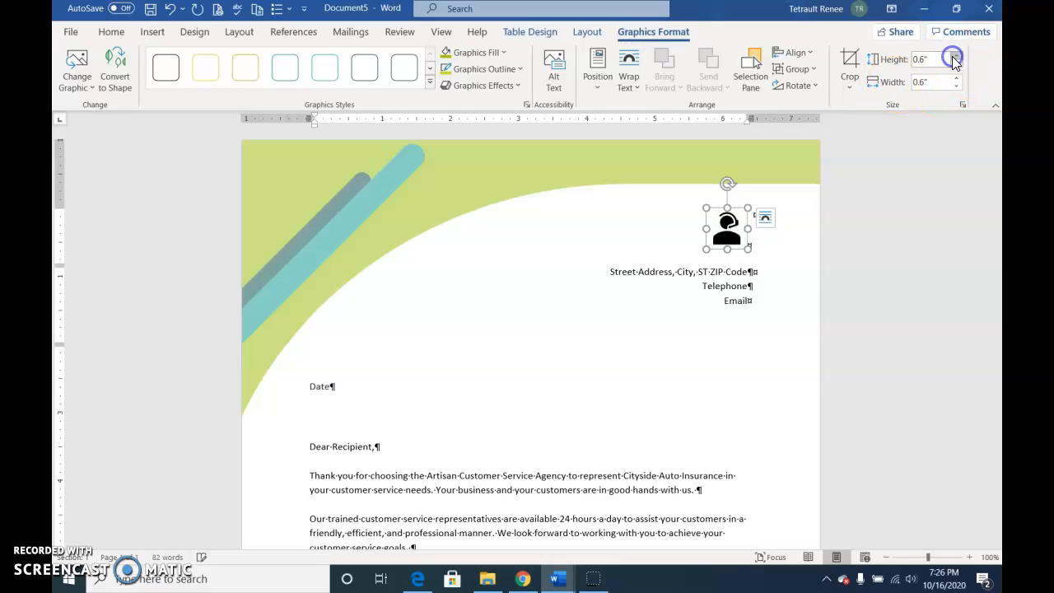
left_click(954, 56)
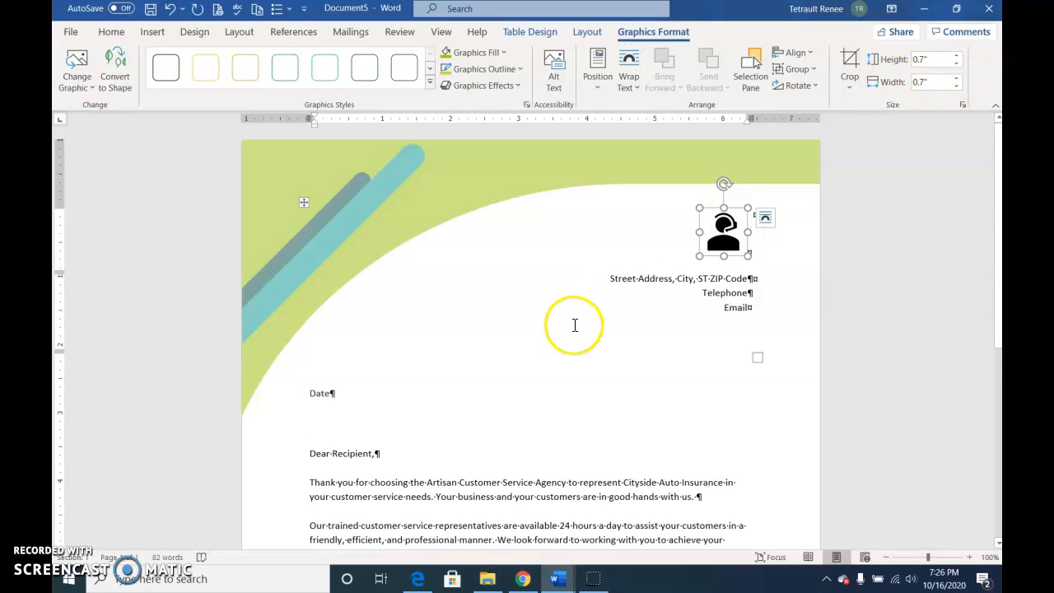
left_click_drag(614, 279, 683, 292)
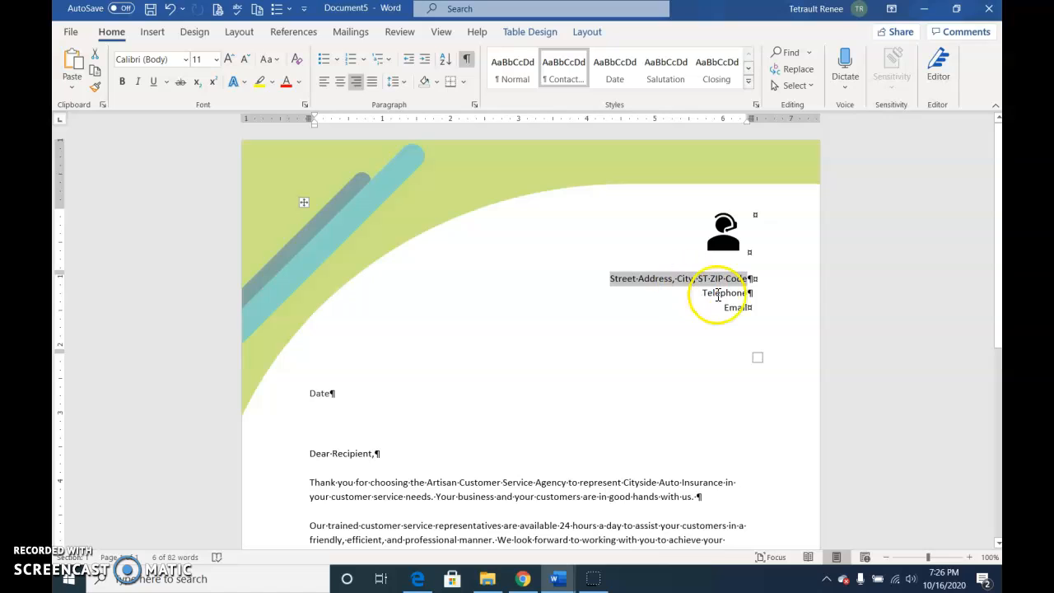
double_click(720, 295)
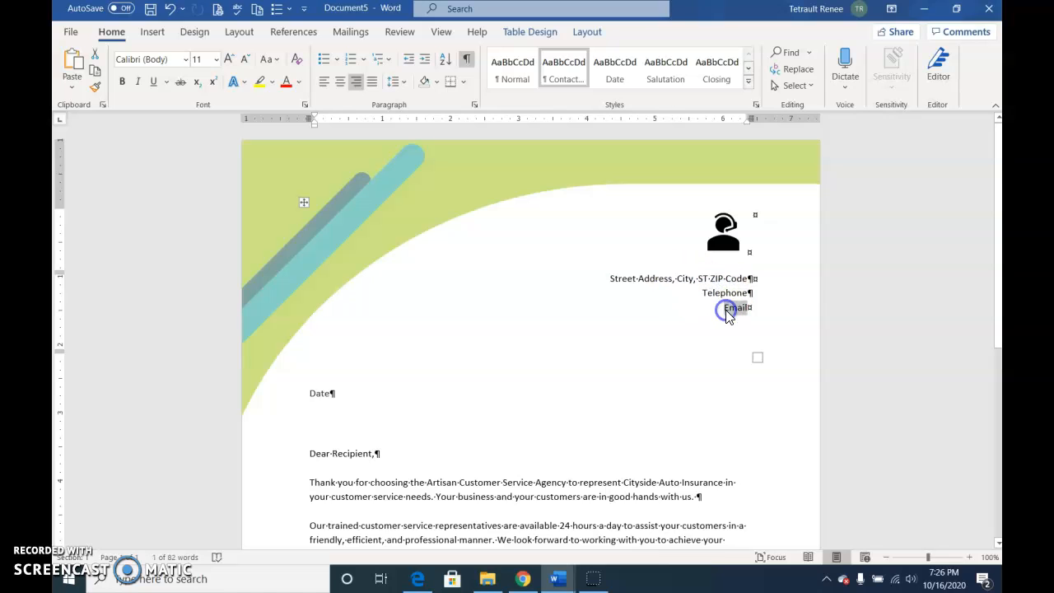
double_click(321, 394)
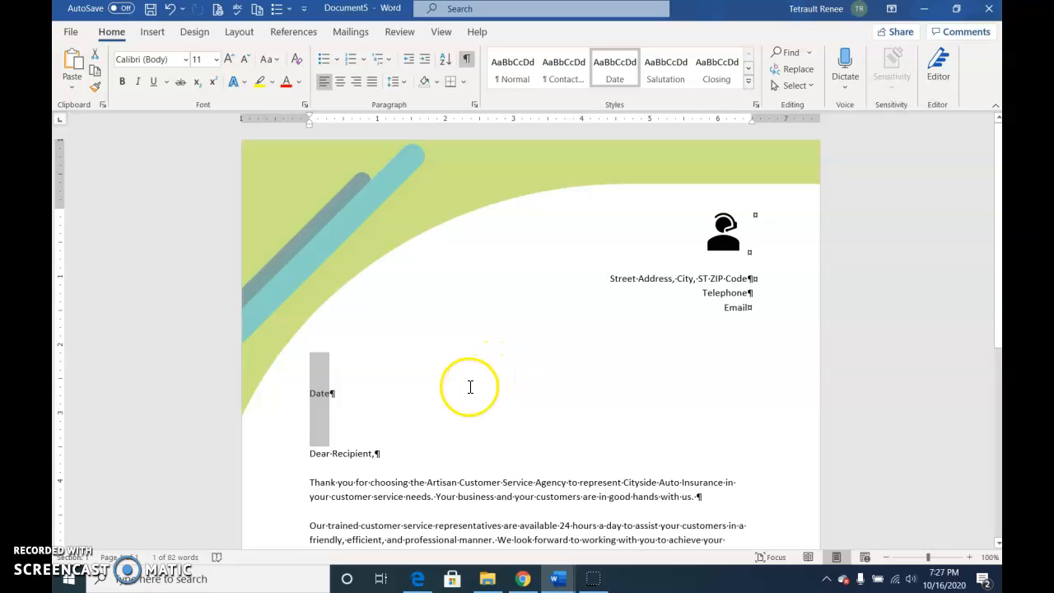
scroll(476, 390, "down", 1)
scroll(478, 391, "up", 1)
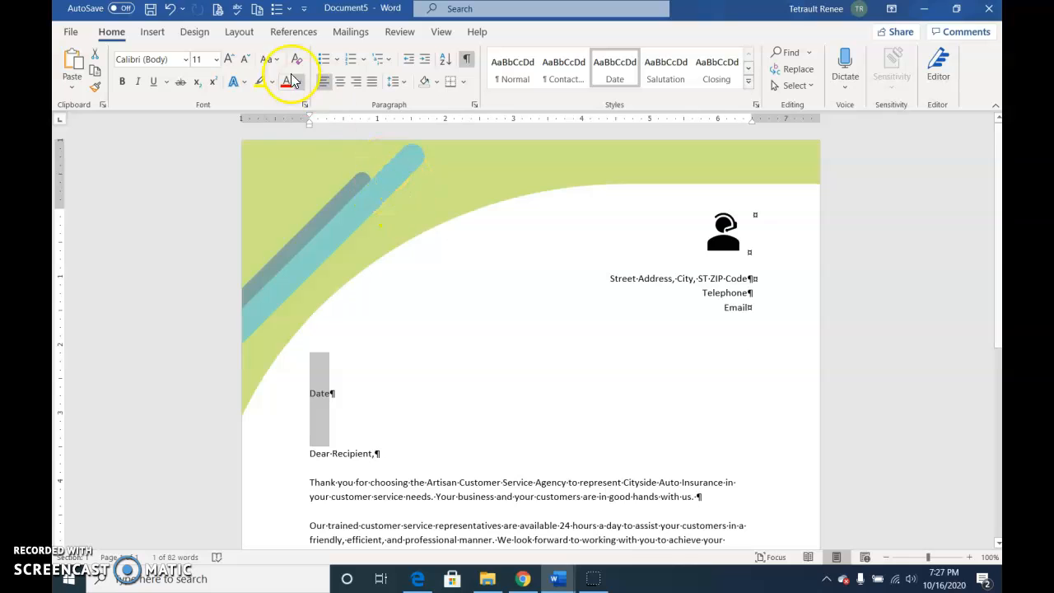
Step: Apply the Savon theme to the letter
left_click(192, 31)
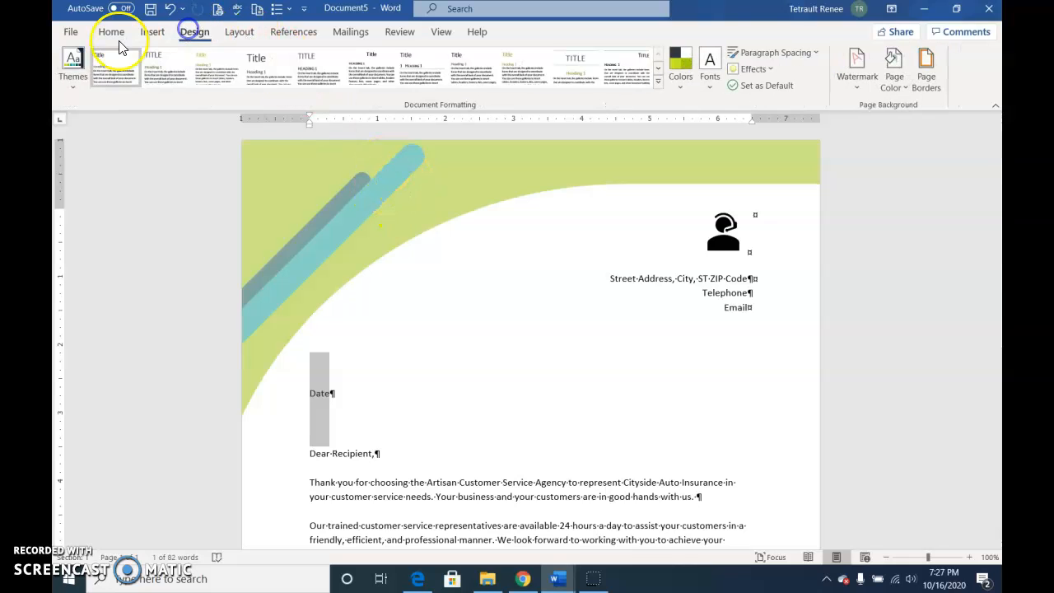
left_click(69, 74)
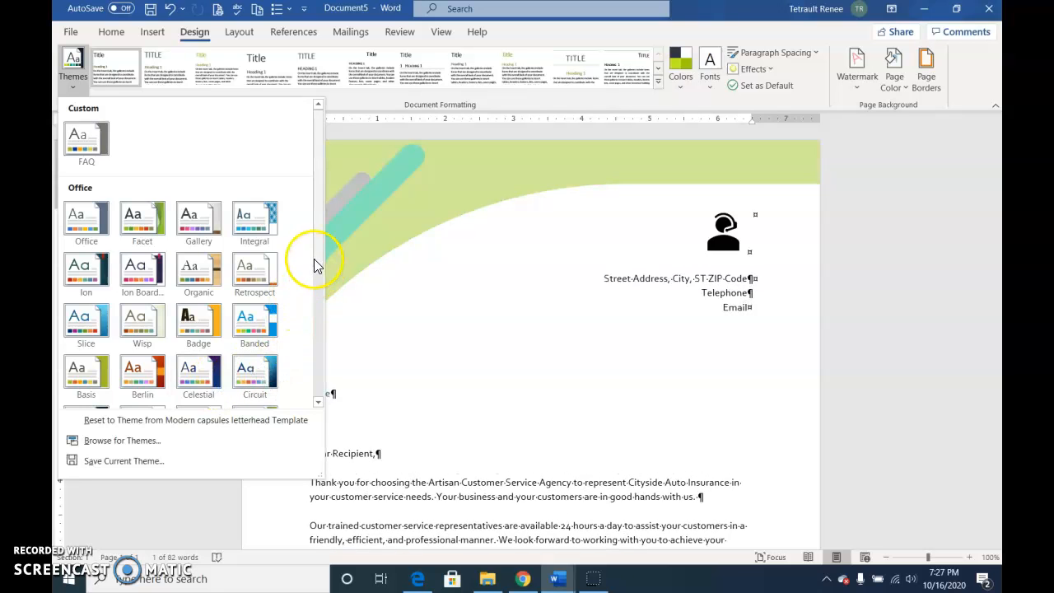
left_click(319, 348)
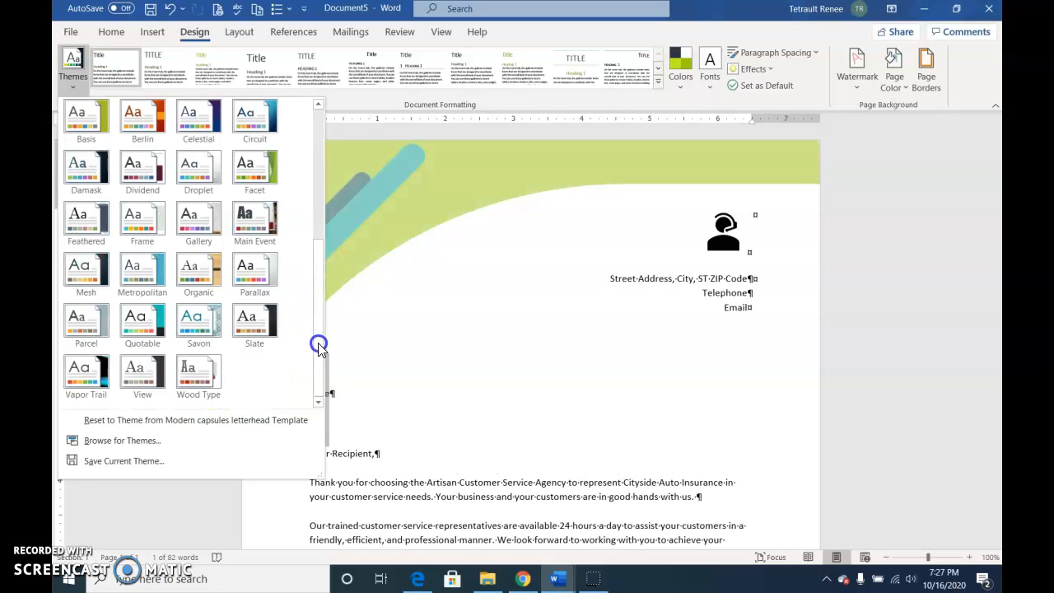
left_click(210, 322)
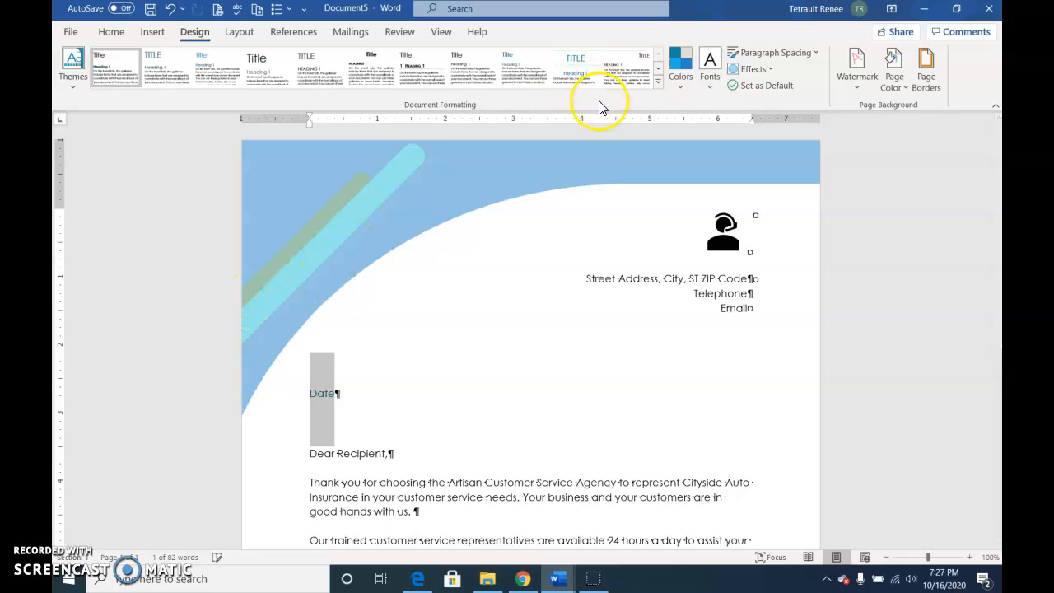
Step: Try the Median theme colors on the letter, and replace them with the Office color set
left_click(685, 70)
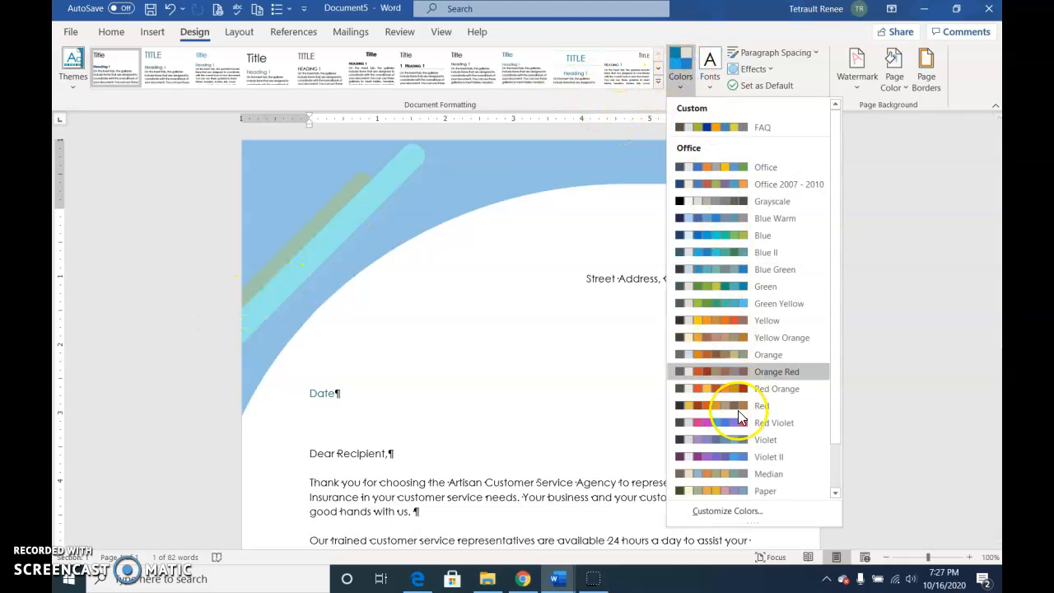
left_click(741, 474)
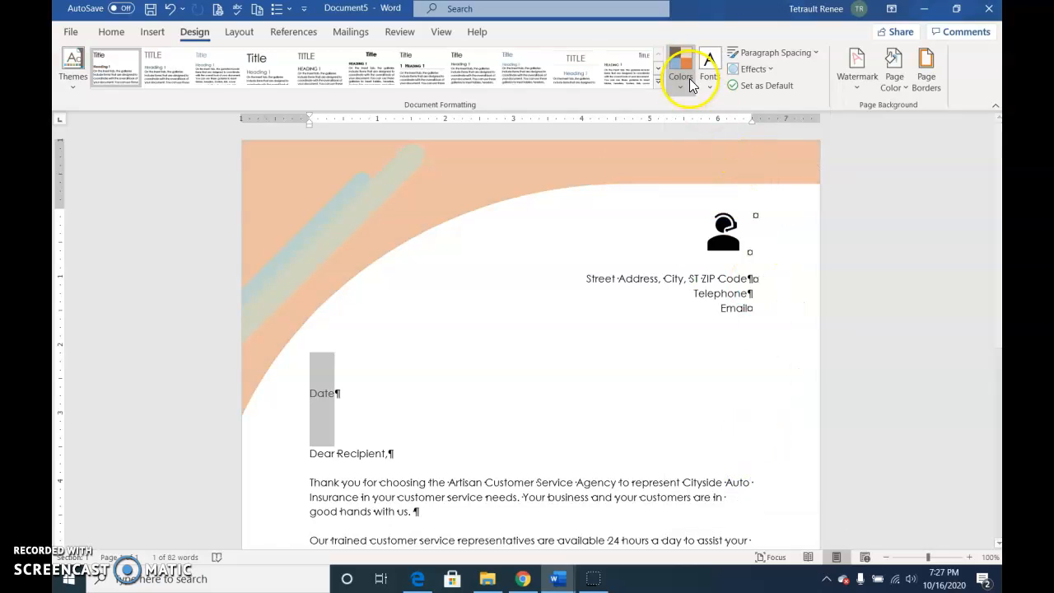
left_click(690, 76)
left_click(769, 172)
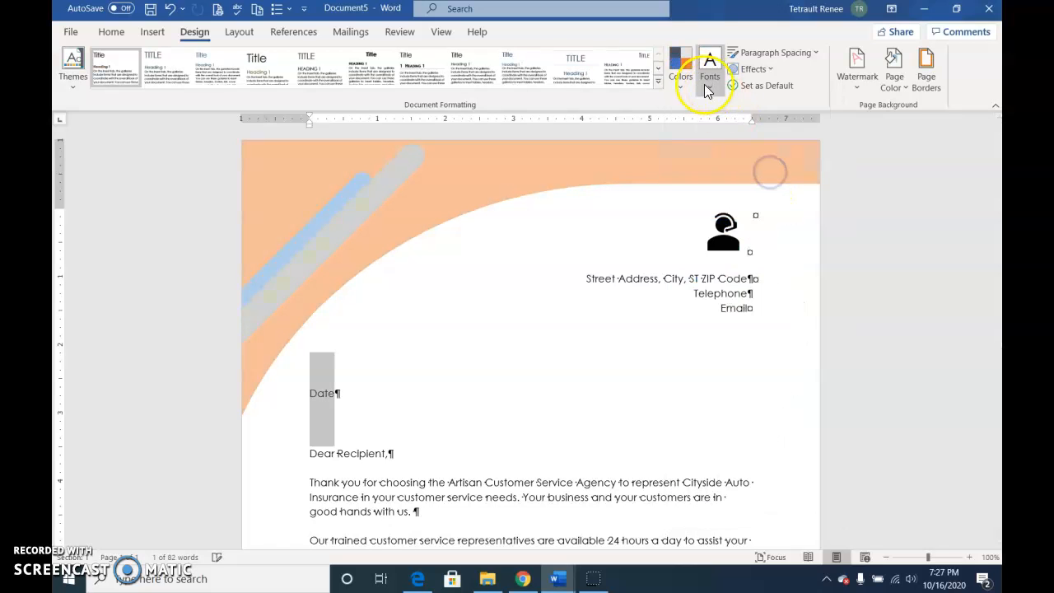